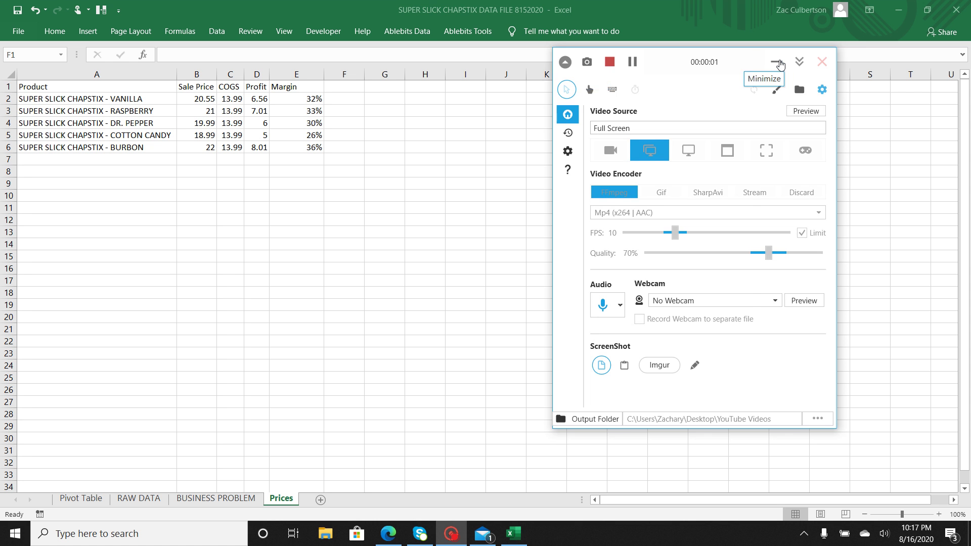
On the Prices sheet, review Vanilla's margin and profit formulas without changing them
left_click(777, 62)
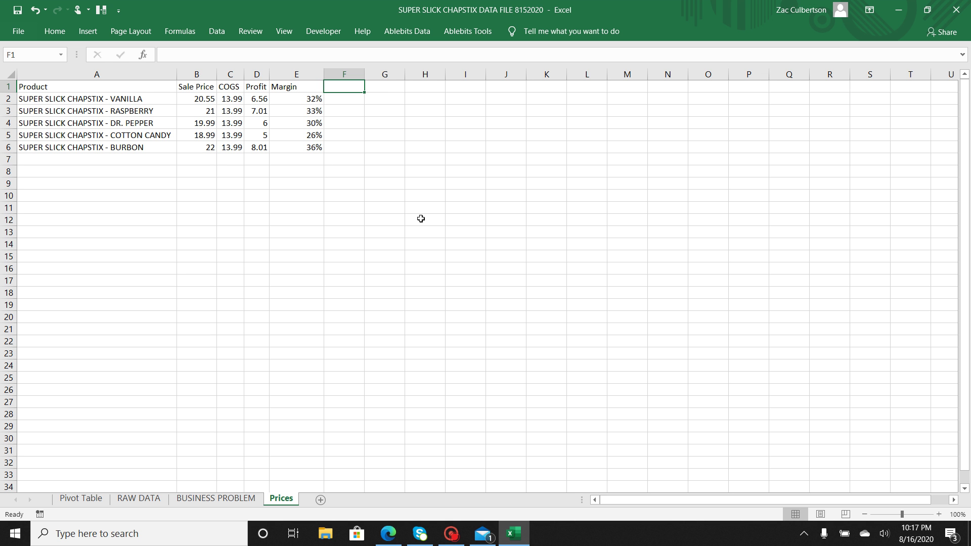
double_click(314, 99)
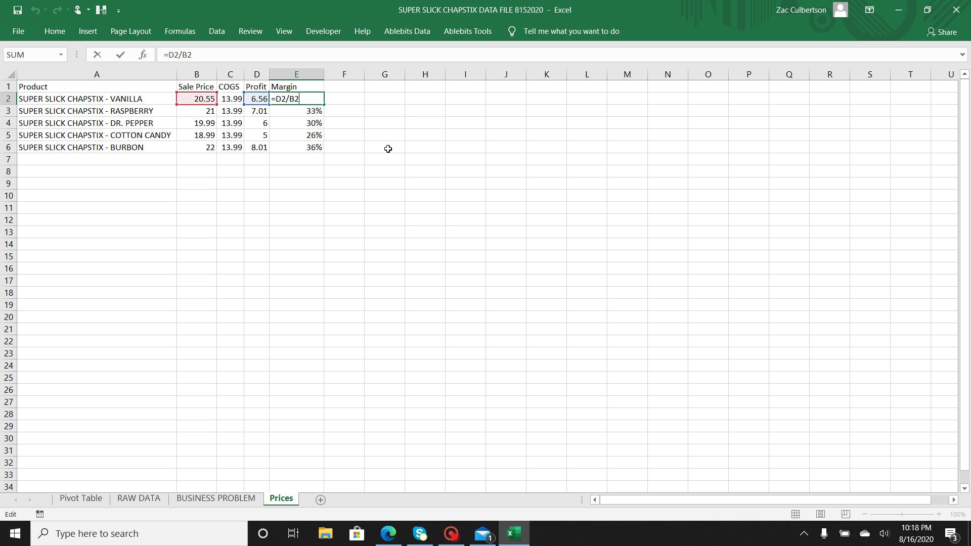
key("Return")
key("Left")
key("Up")
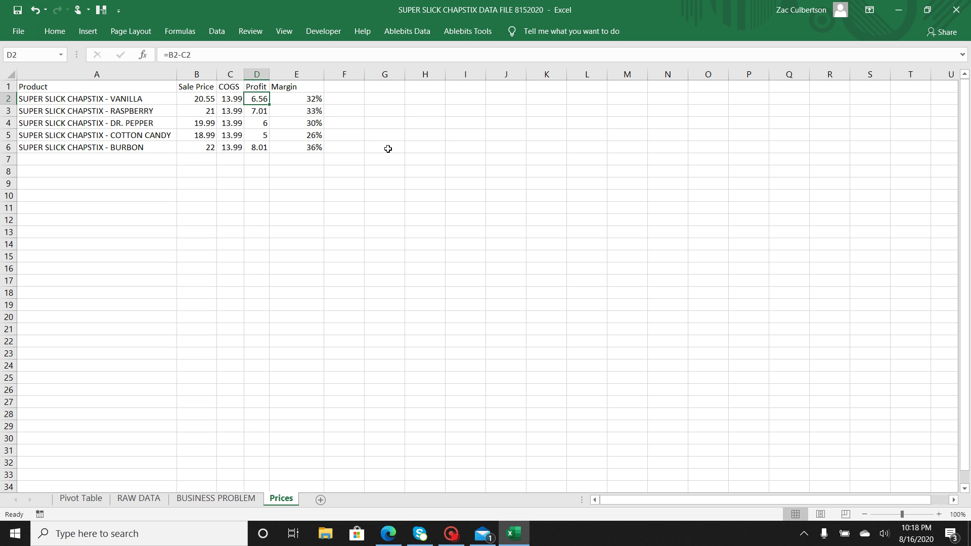
double_click(258, 99)
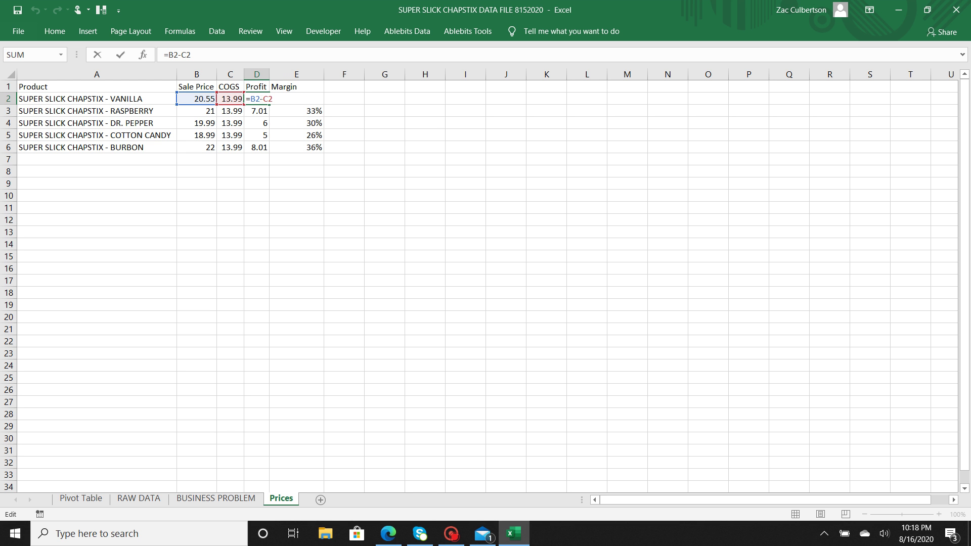
key("Return")
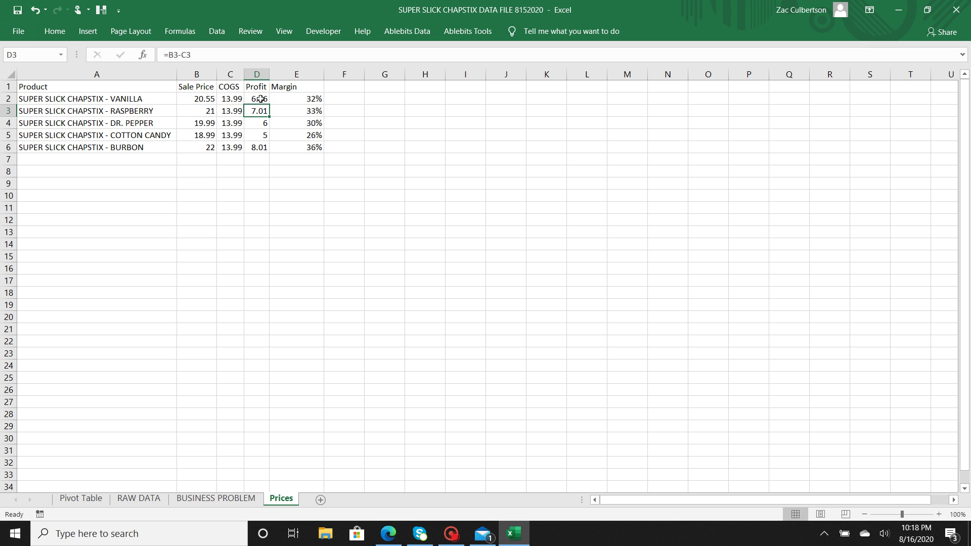
Point out the COGS, Product and Sale Price column headers
left_click(234, 87)
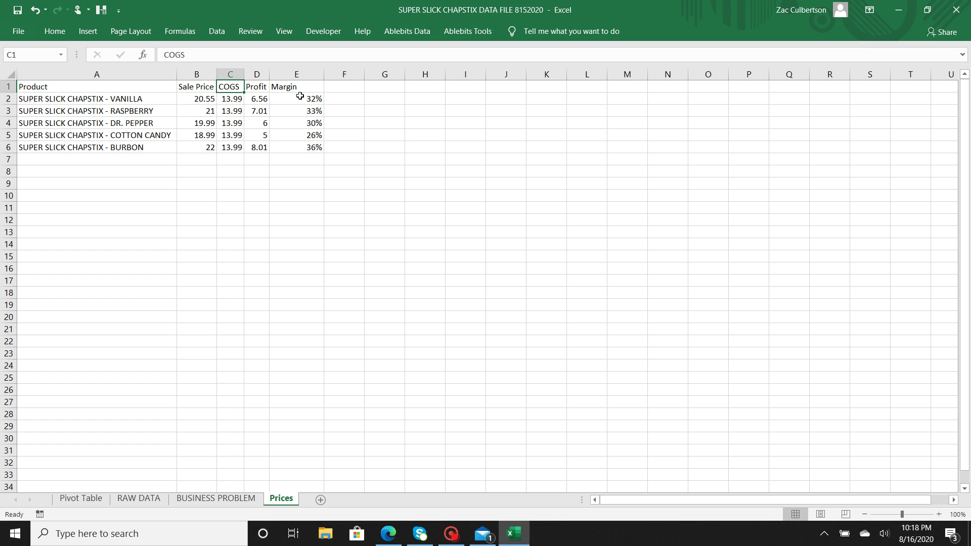
left_click(135, 89)
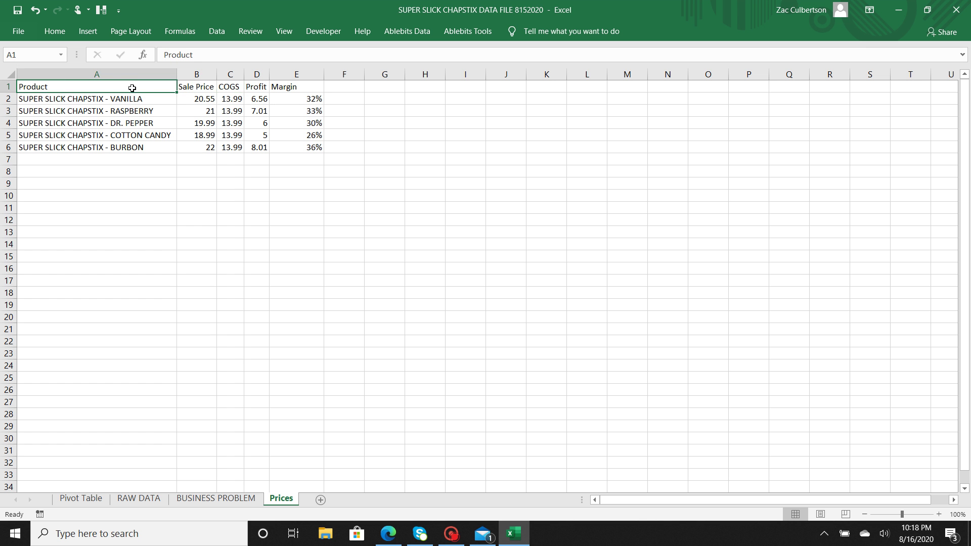
left_click(194, 89)
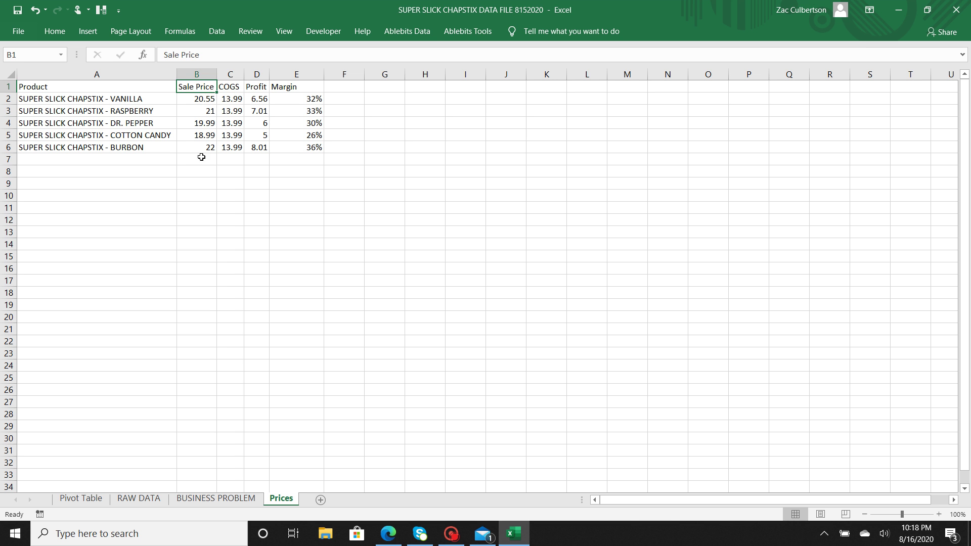
left_click(234, 88)
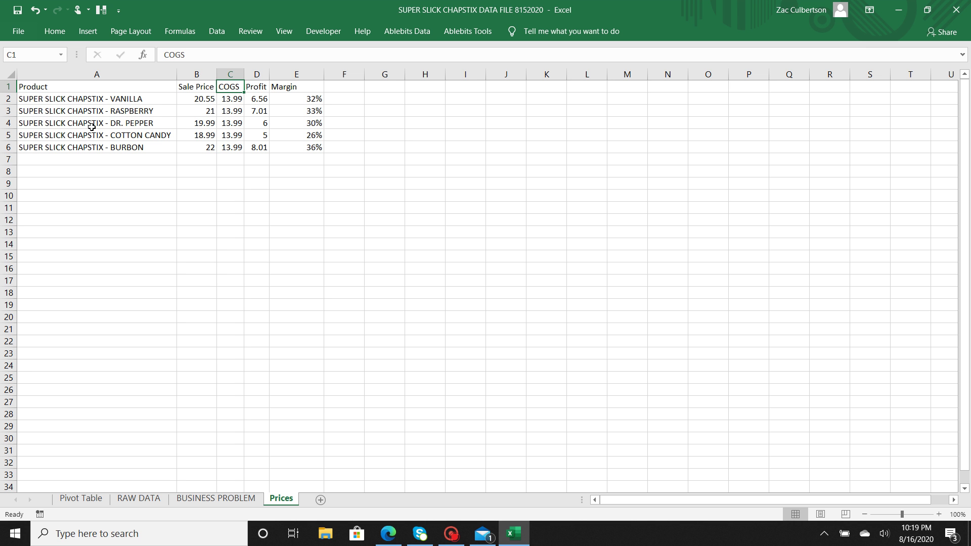
Examine Vanilla's COGS value and the cells its profit and margin formulas use
left_click(117, 99)
left_click(234, 100)
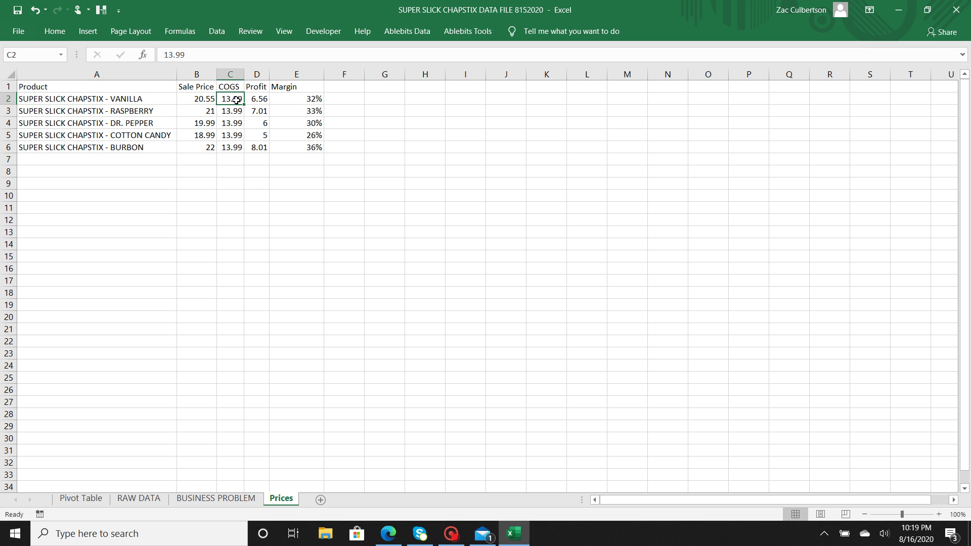
left_click(262, 91)
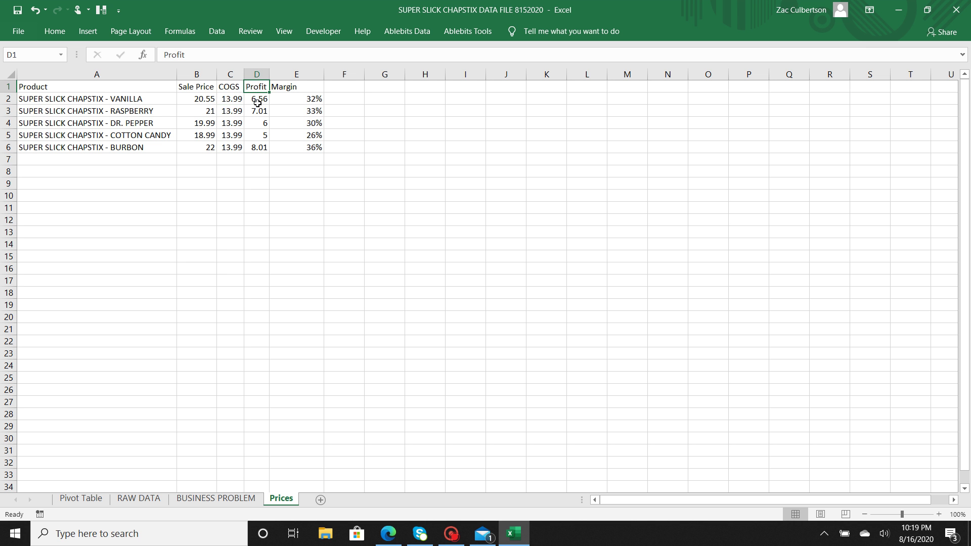
left_click(256, 101)
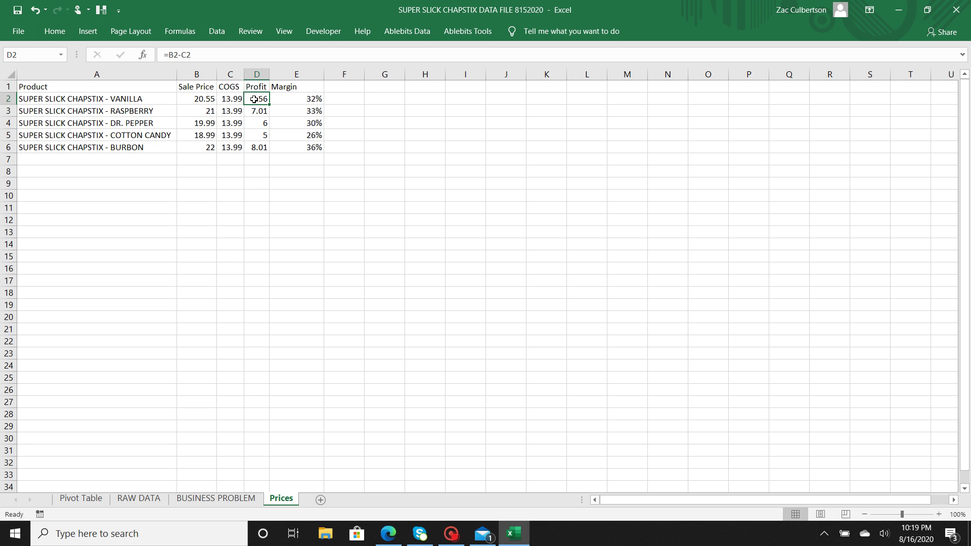
double_click(254, 101)
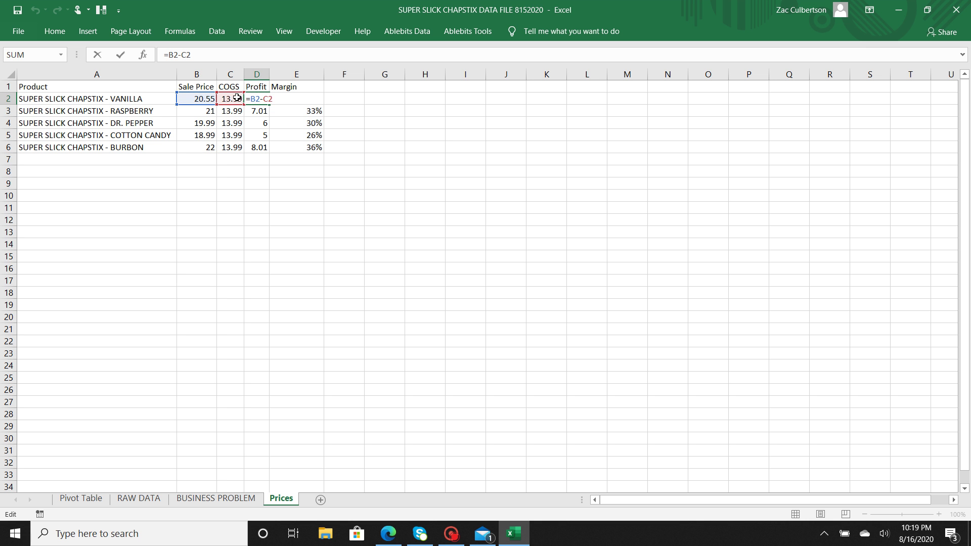
key("Return")
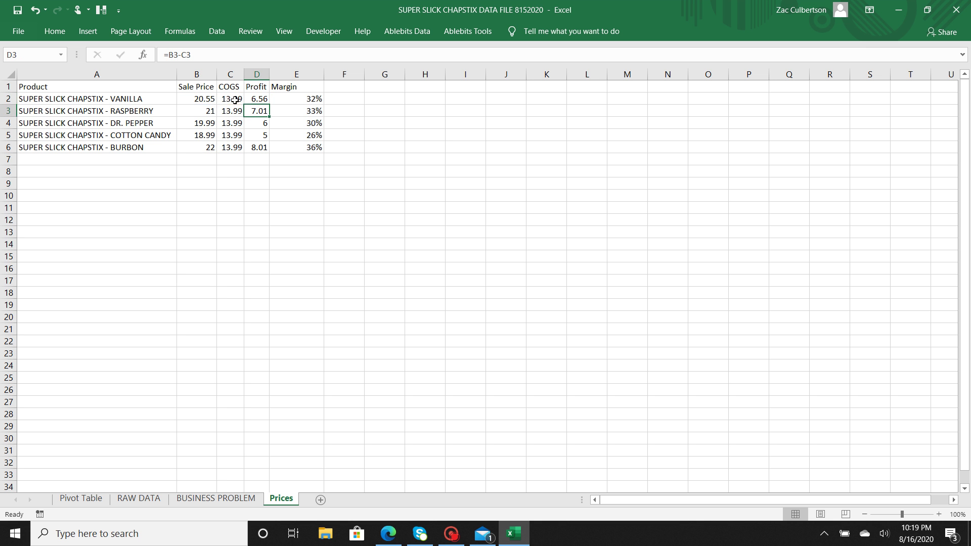
left_click(267, 100)
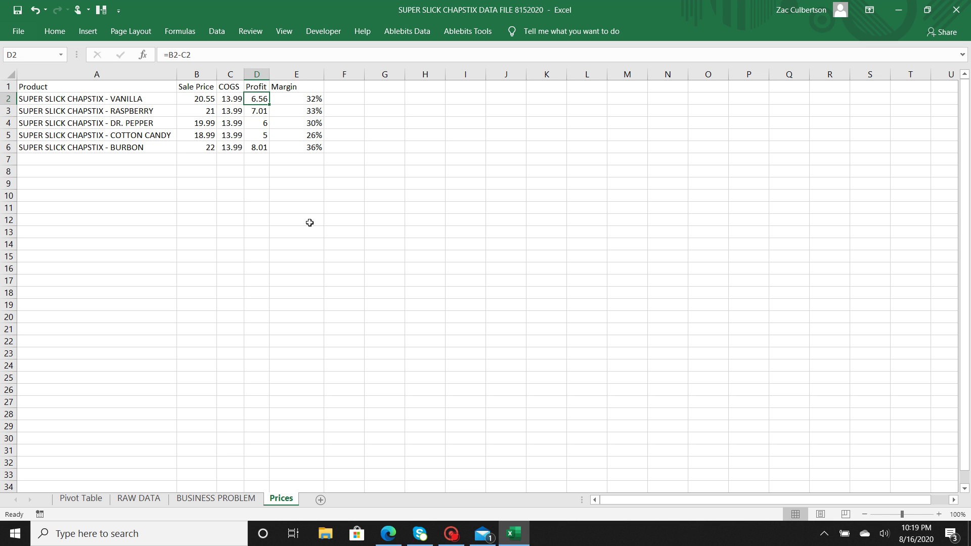
left_click(300, 97)
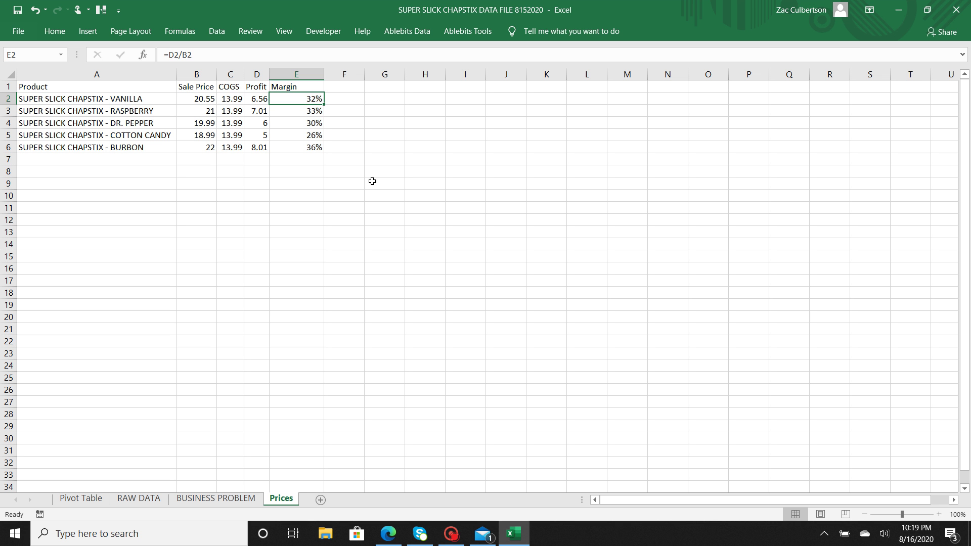
Center the header labels in A1:E1
left_click_drag(156, 86, 277, 86)
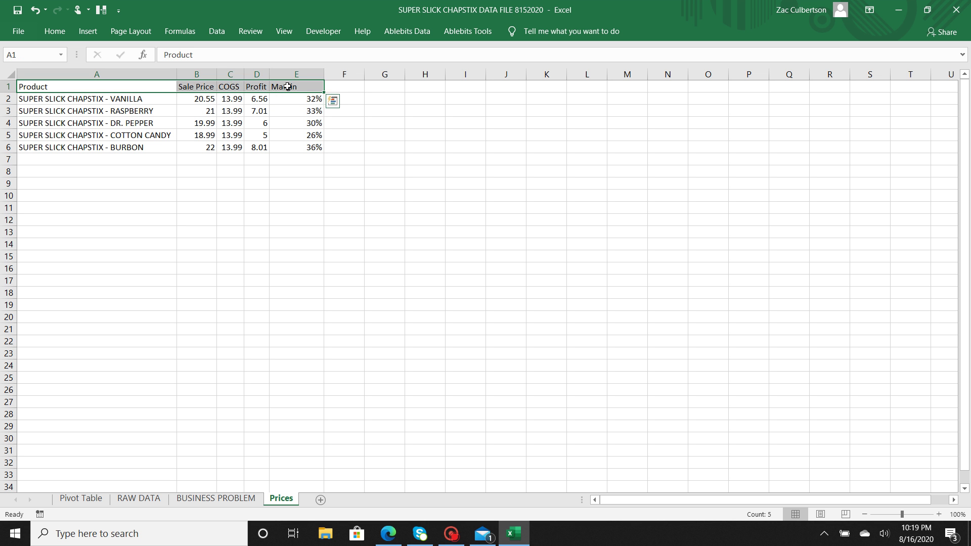
left_click(59, 32)
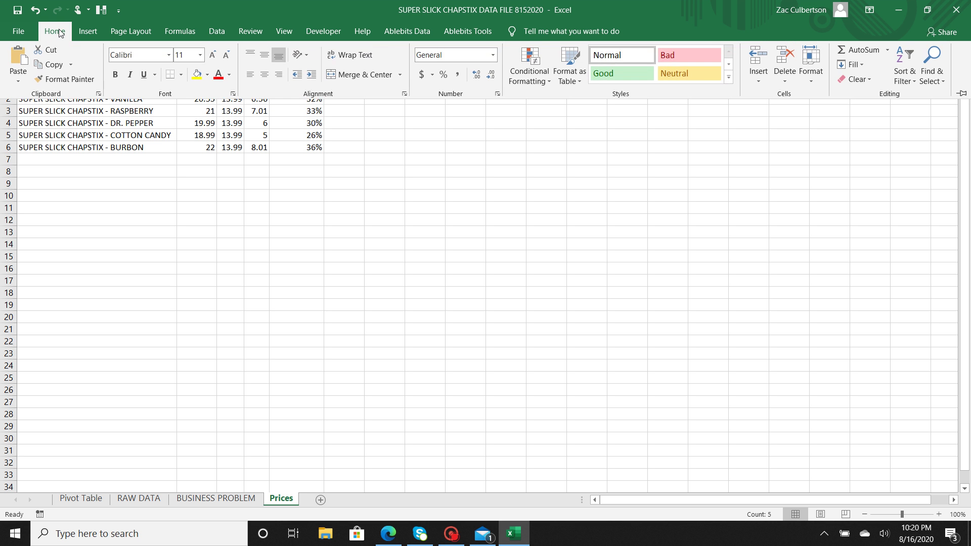
left_click(264, 78)
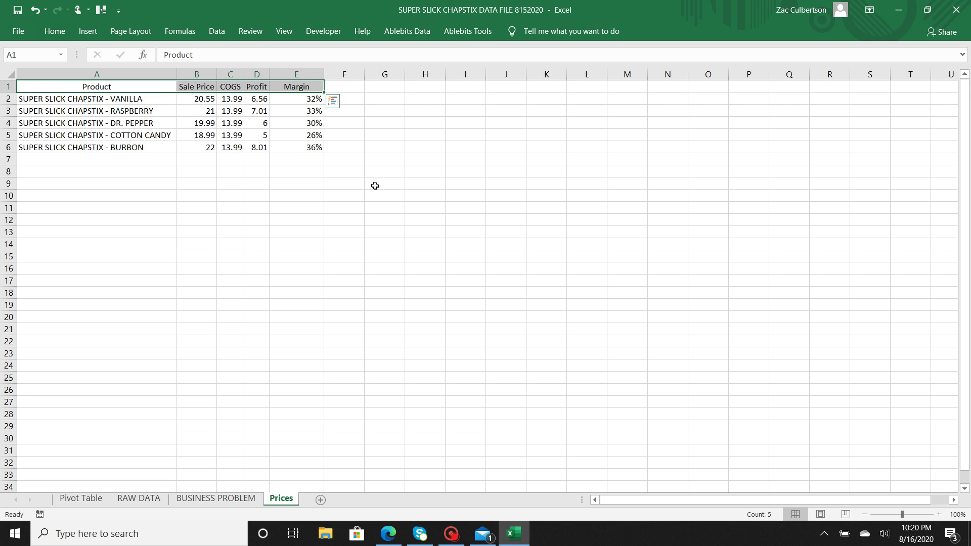
left_click(297, 142)
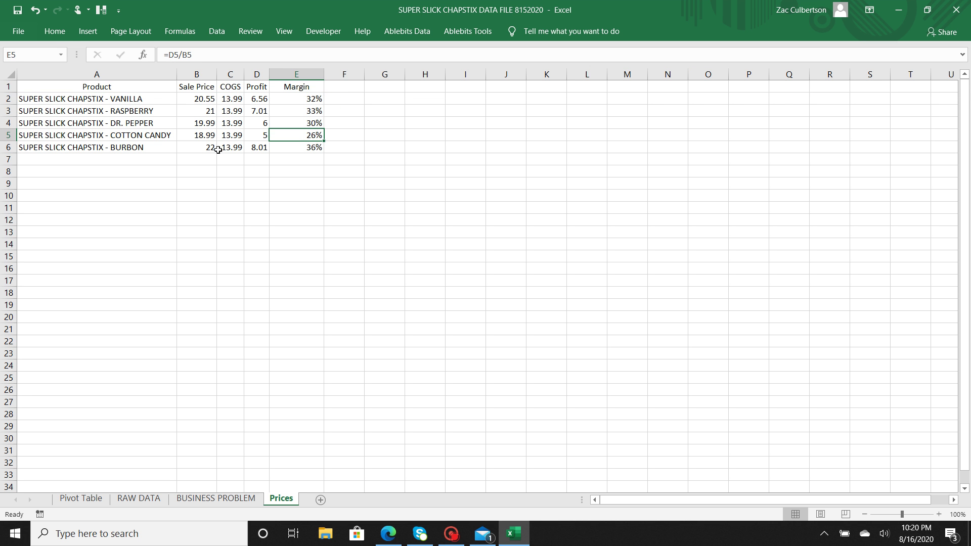
AutoFit every column on the sheet to fit its contents
left_click(9, 77)
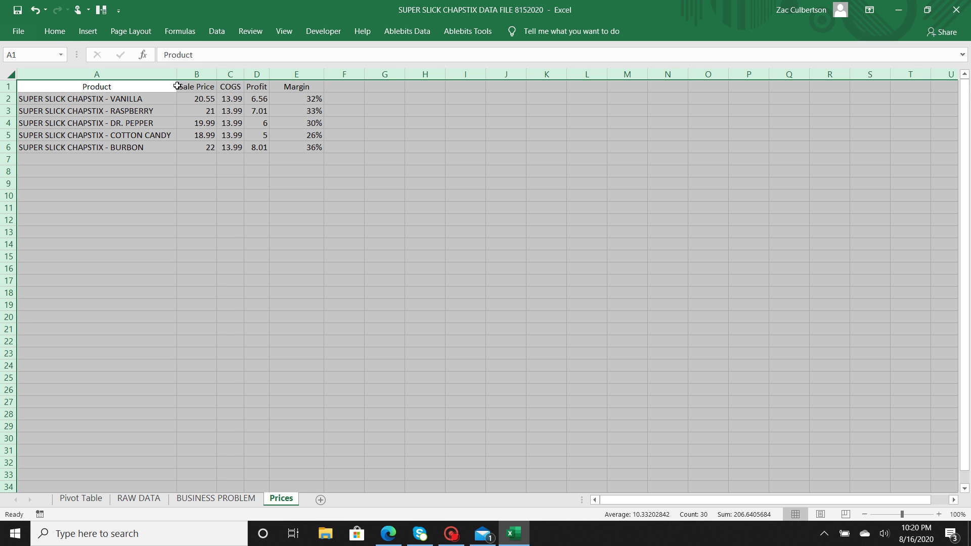
left_click_drag(176, 76, 216, 74)
double_click(217, 74)
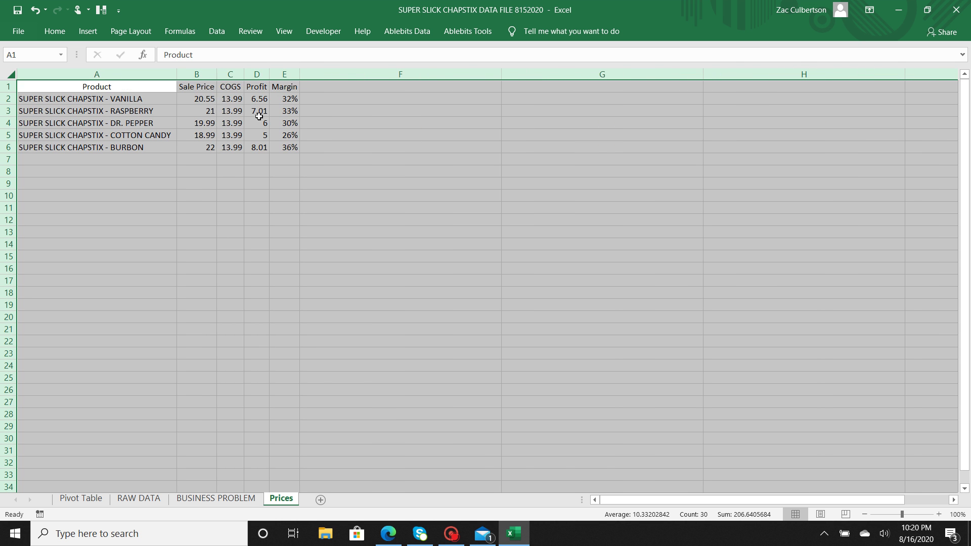
left_click(331, 158)
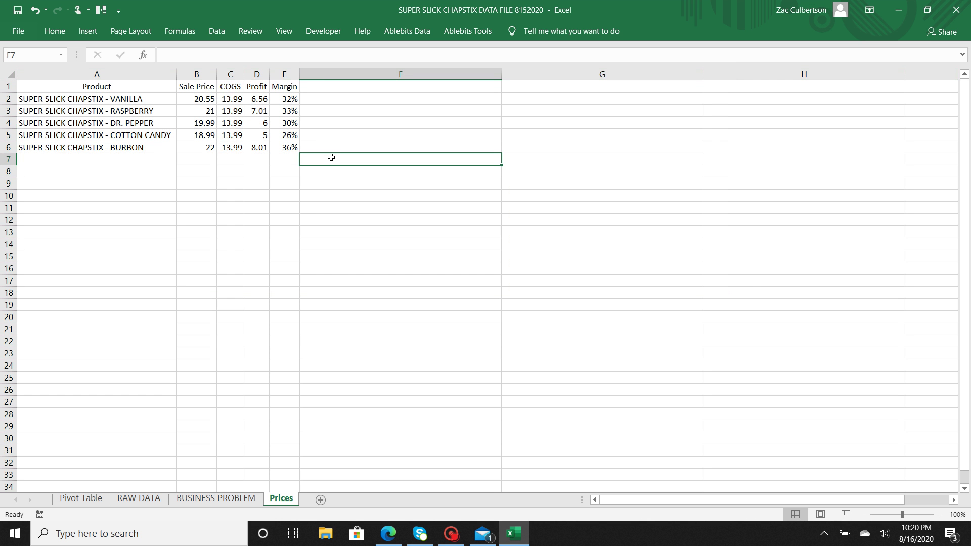
Change Vanilla's COGS in C2 to 21.00
left_click(257, 99)
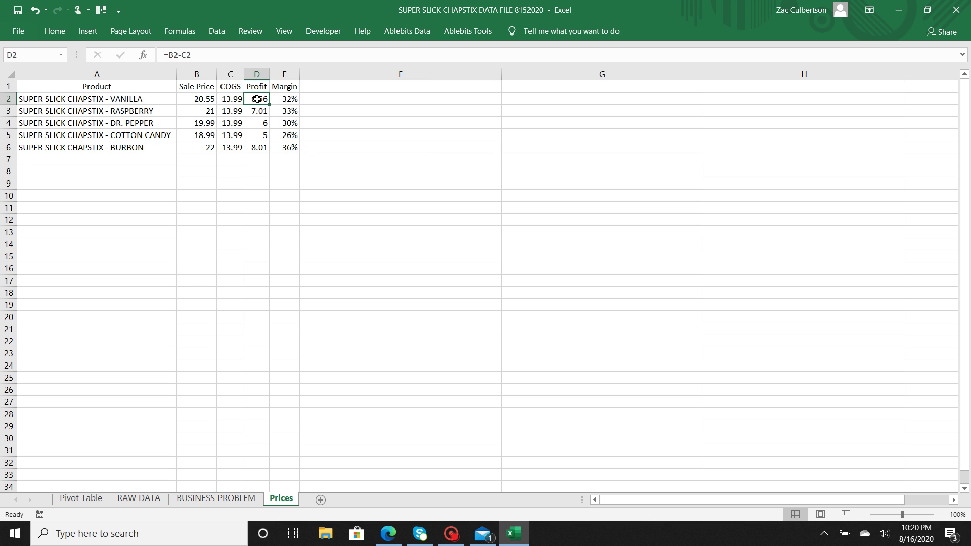
left_click(237, 99)
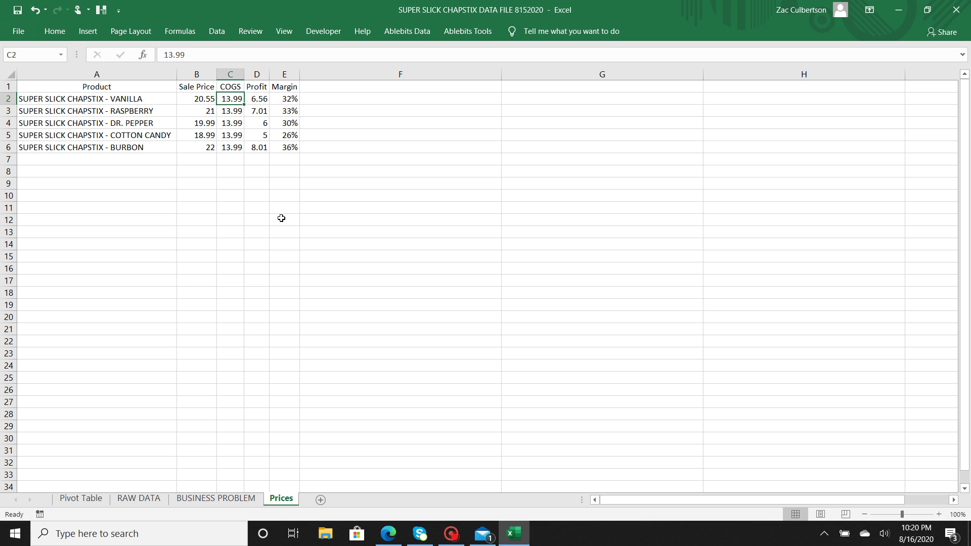
type("2100")
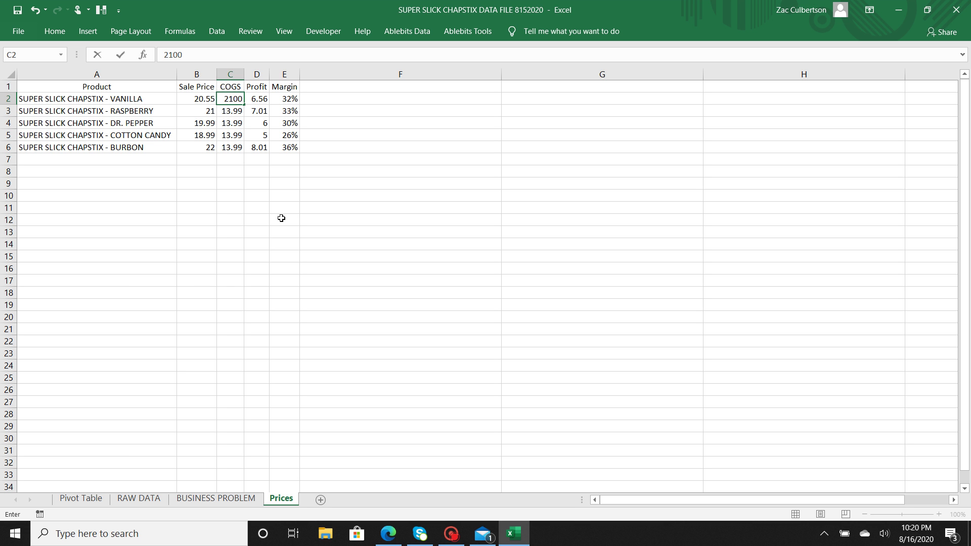
key("BackSpace")
key("BackSpace")
type(".00")
key("Return")
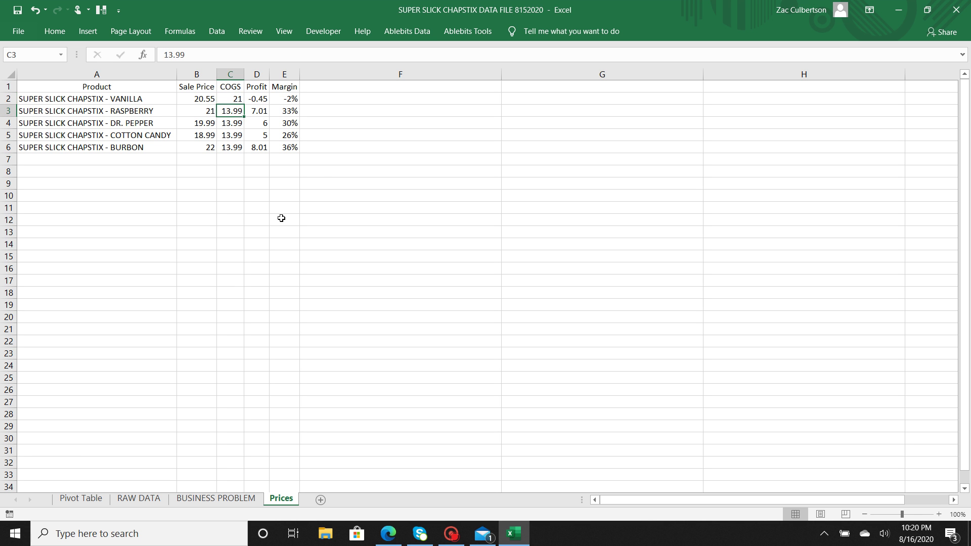
Check Vanilla's new -2% margin against its COGS and sale price
left_click(285, 98)
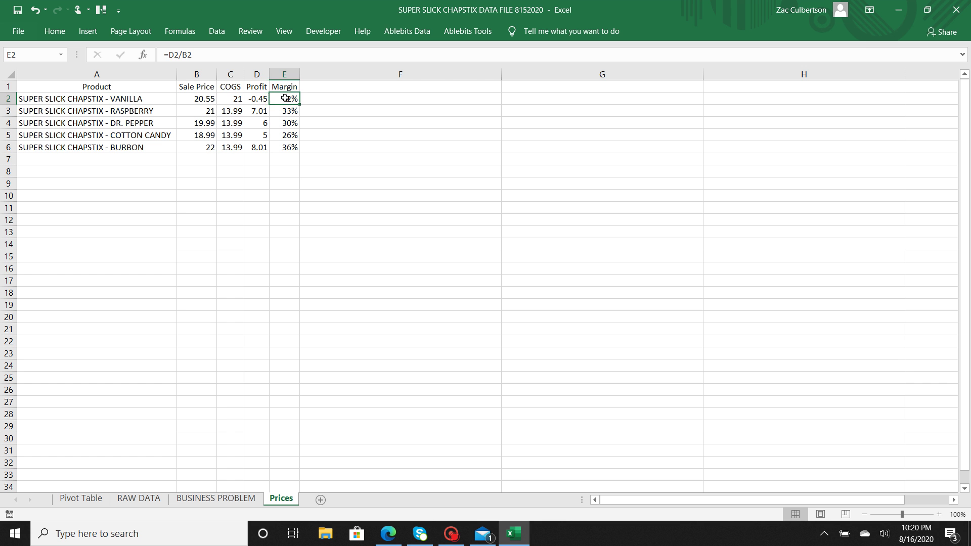
left_click(228, 99)
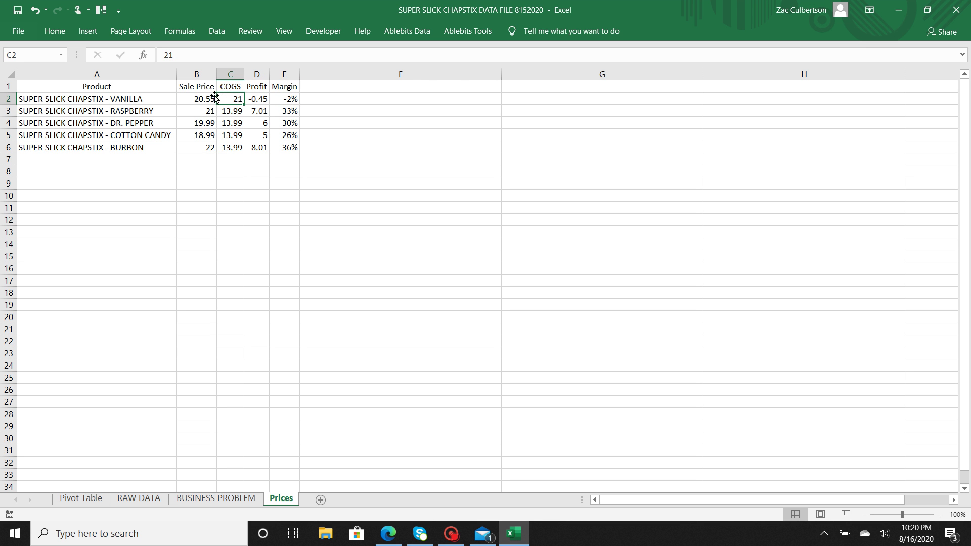
left_click(195, 99)
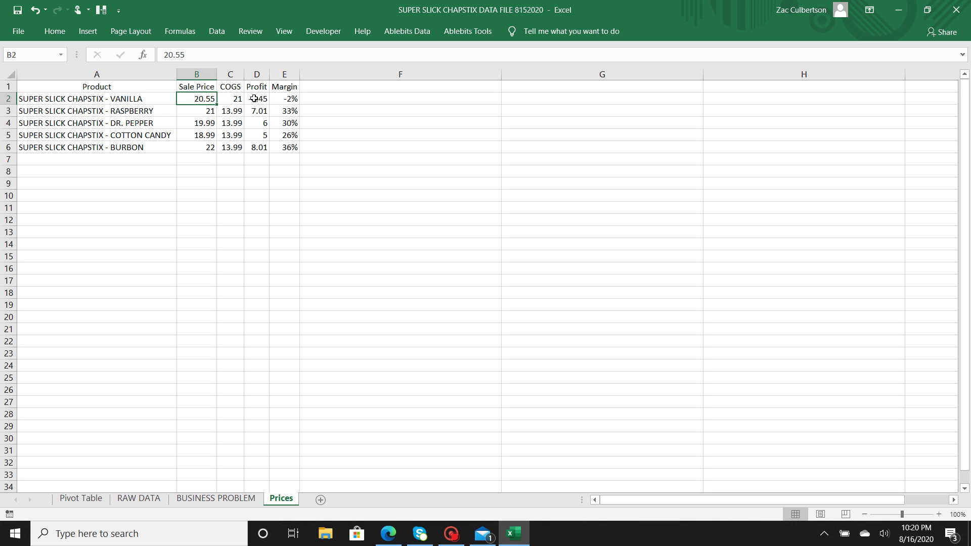
left_click(287, 99)
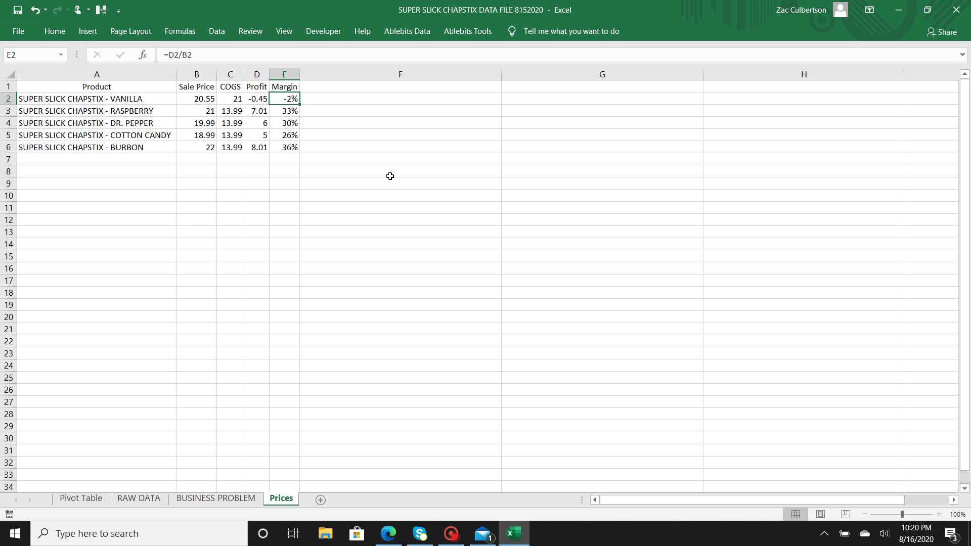